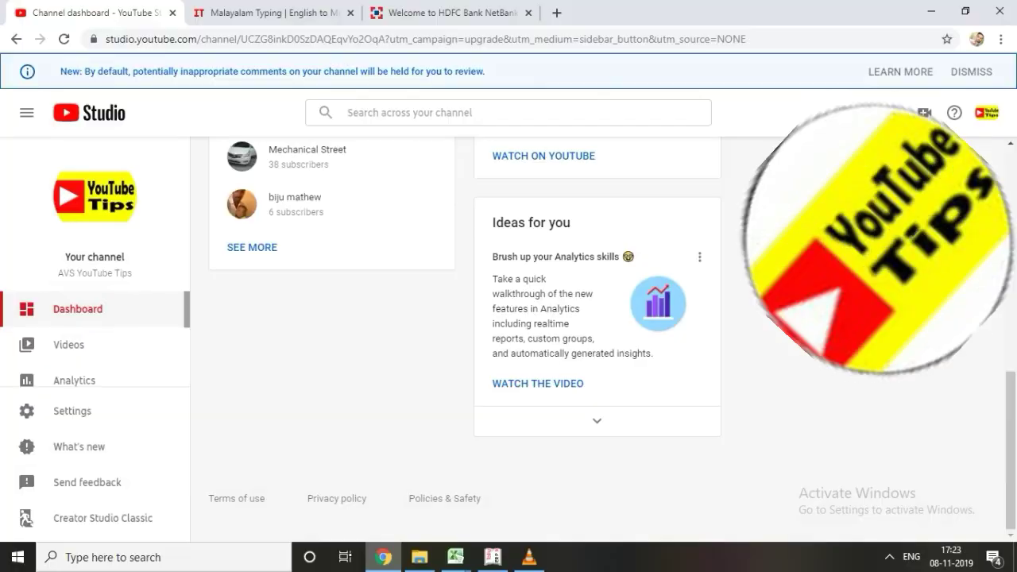
Open a new blank browser tab beside the YouTube Studio channel dashboard.
key(ctrl+t)
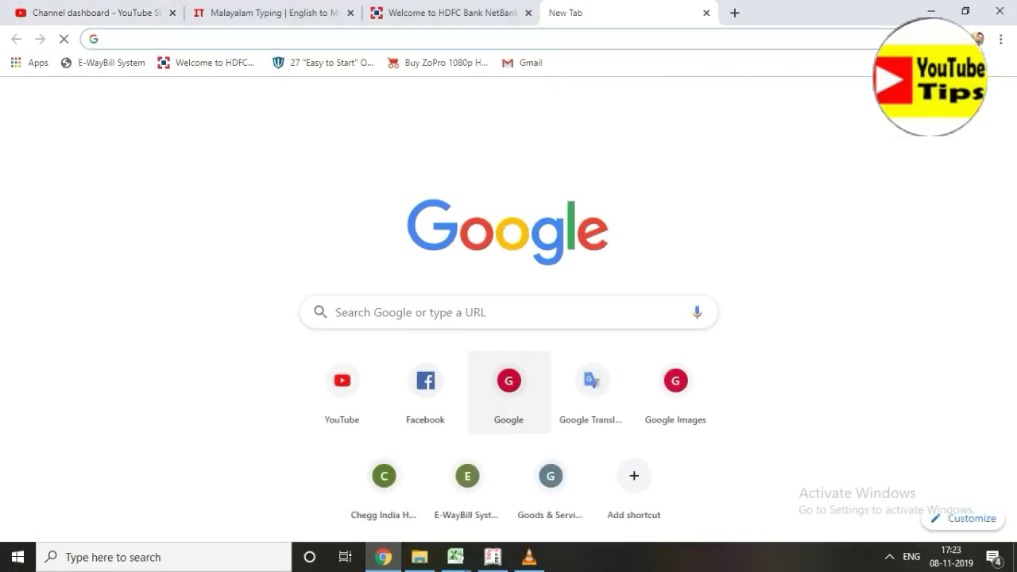
Go to YouTube and search for 'id verification in malayalam'.
click(342, 385)
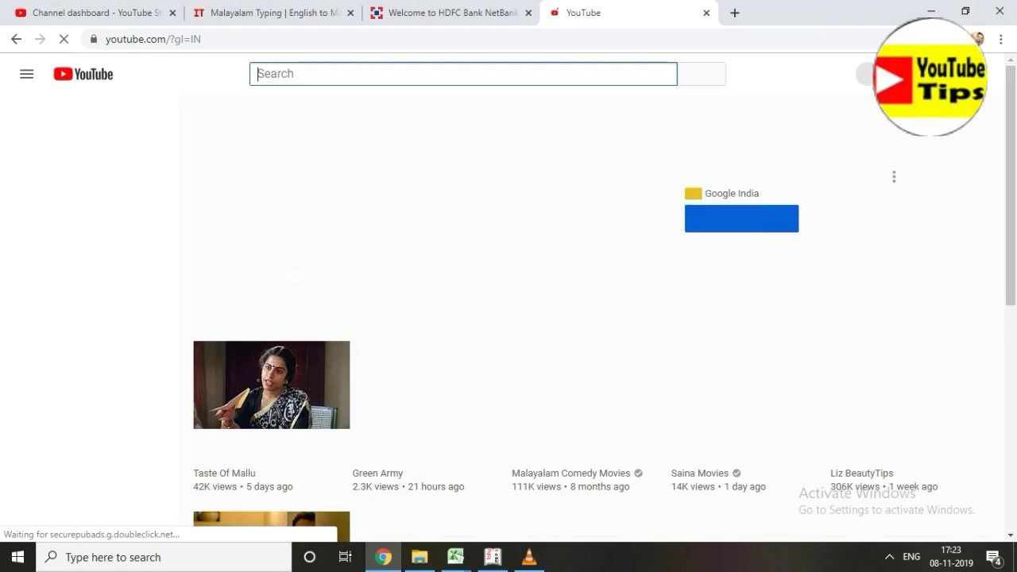
text(id verifica)
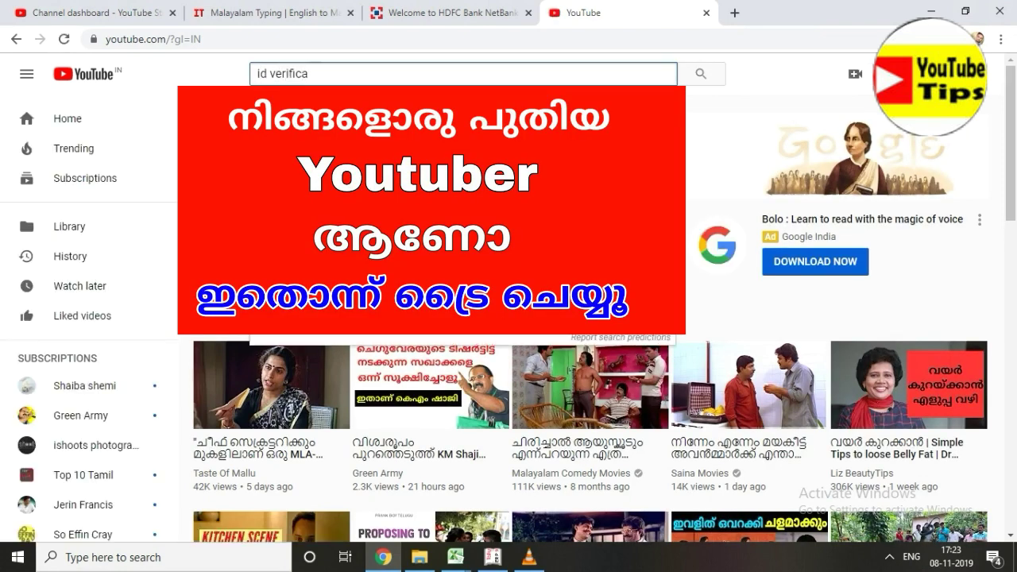
text(tion )
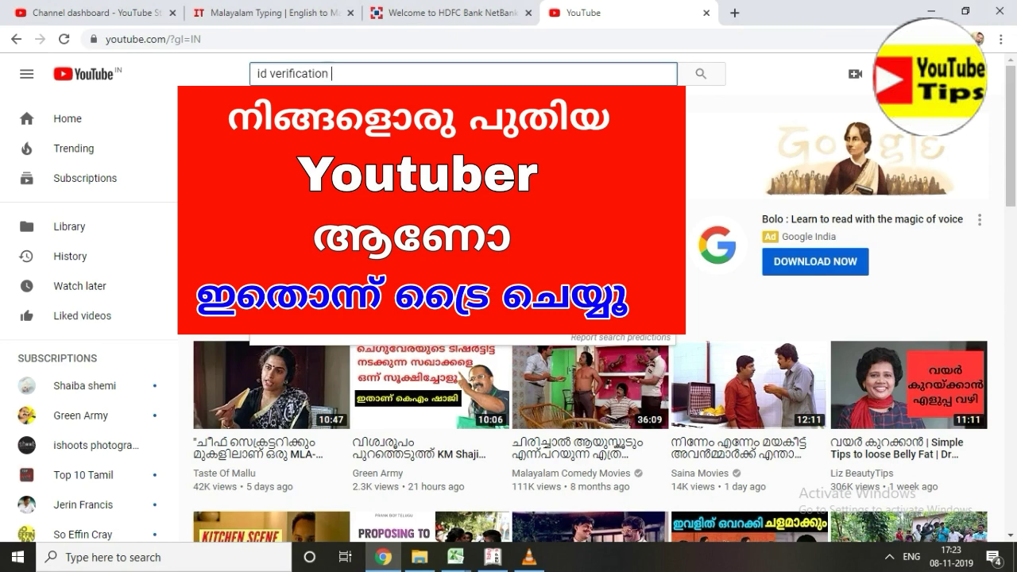
text(in malayalam)
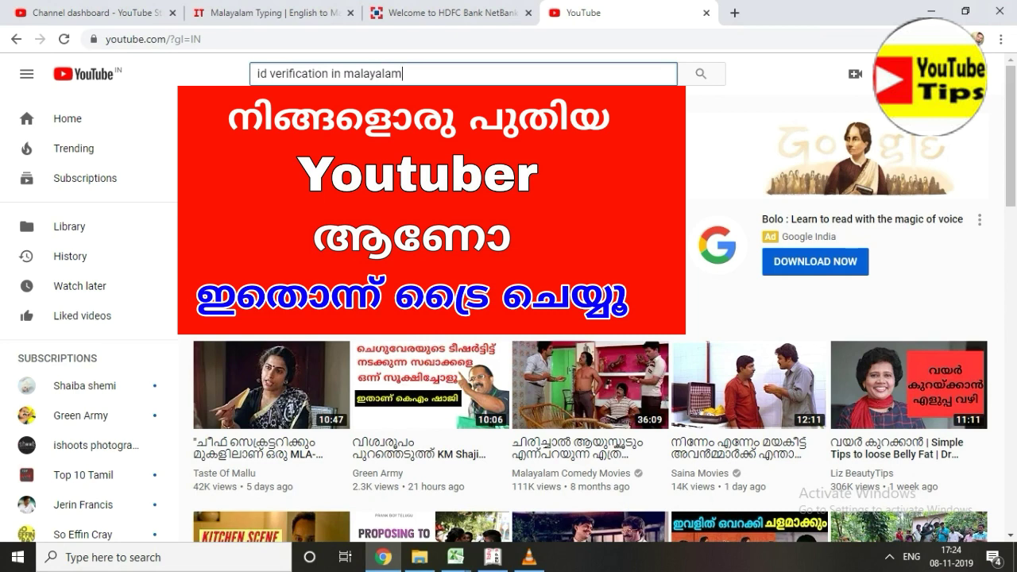
key(Return)
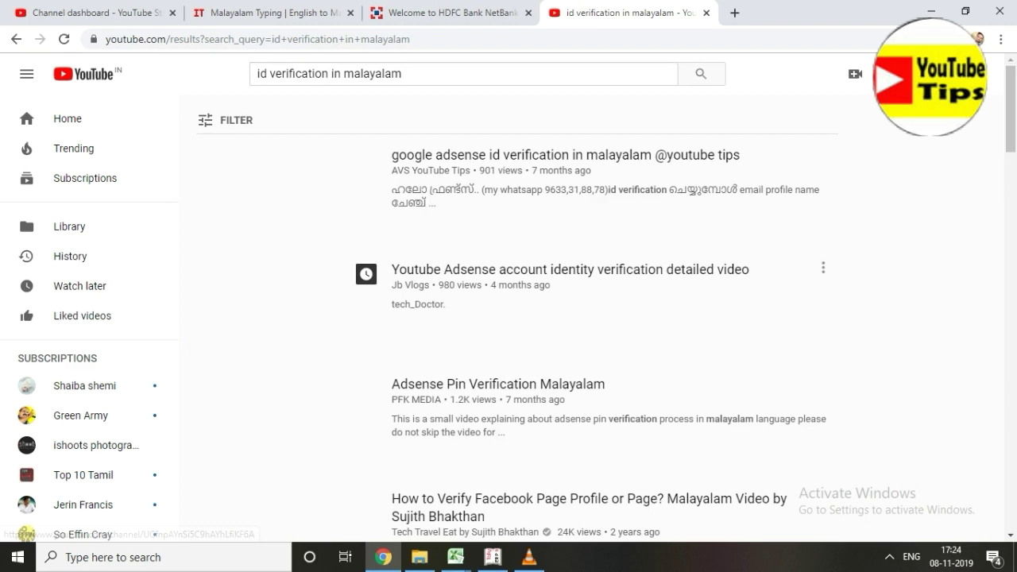
click(889, 557)
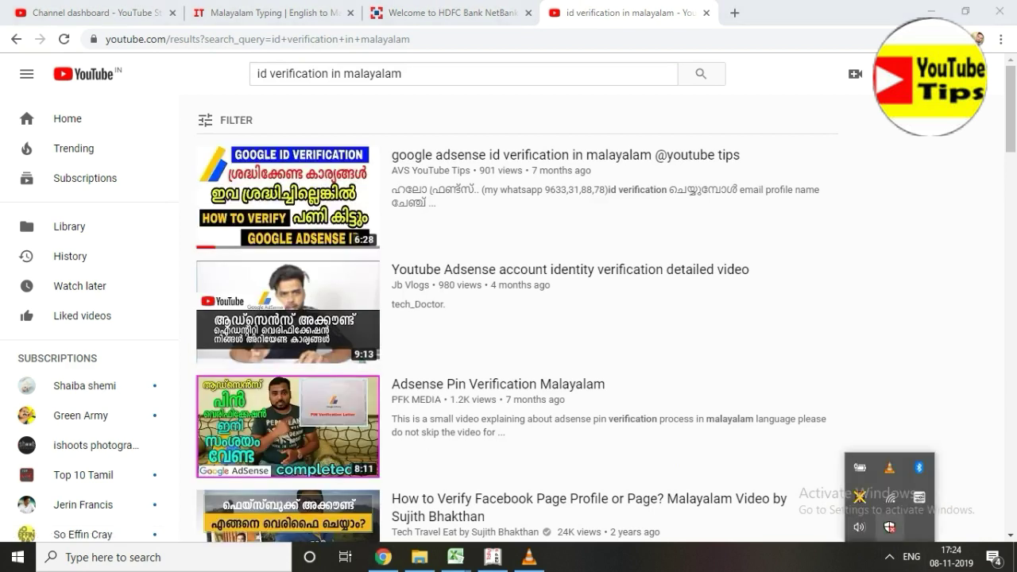
click(889, 556)
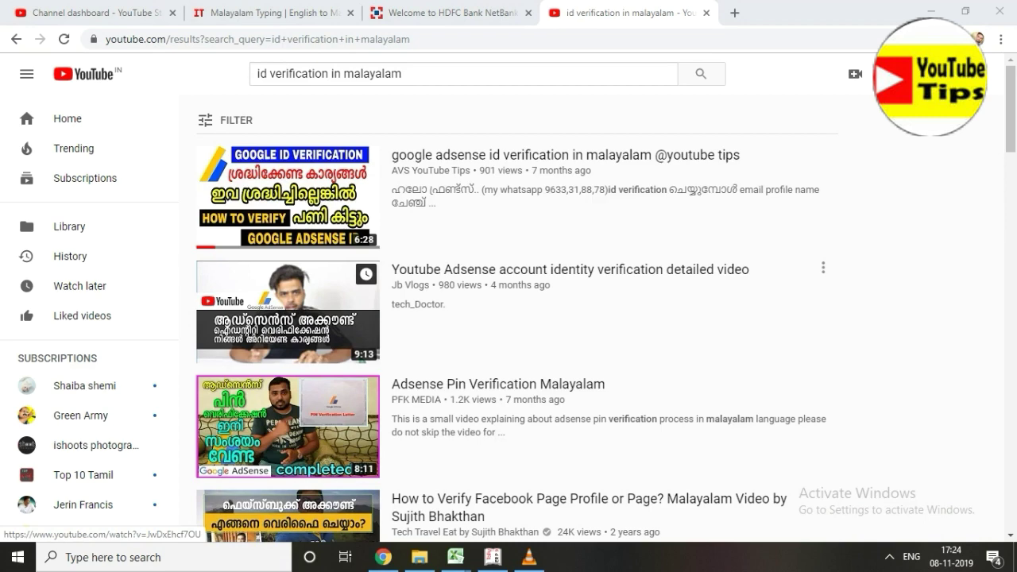
scroll(288, 312, down, 3)
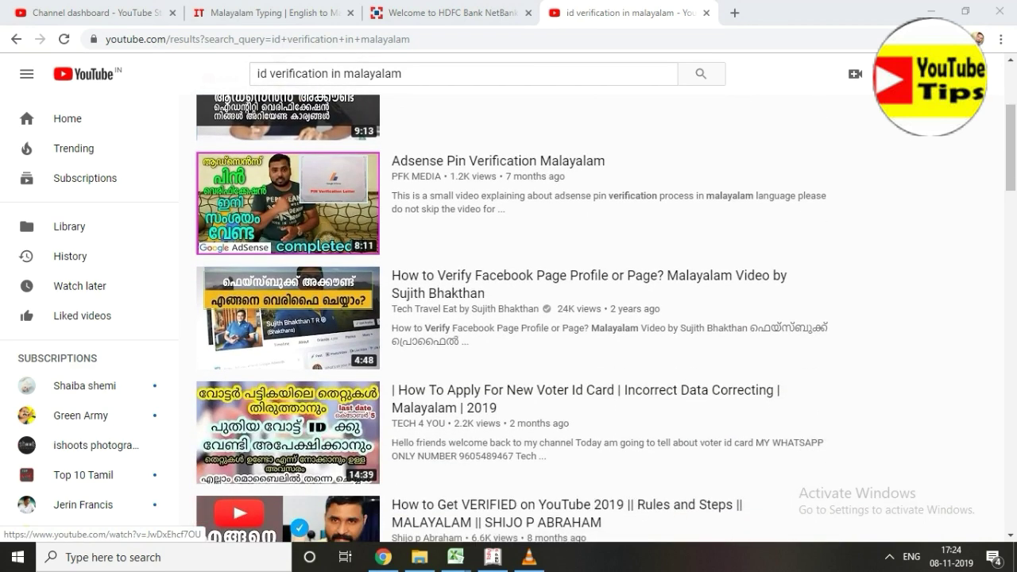
scroll(288, 318, up, 2)
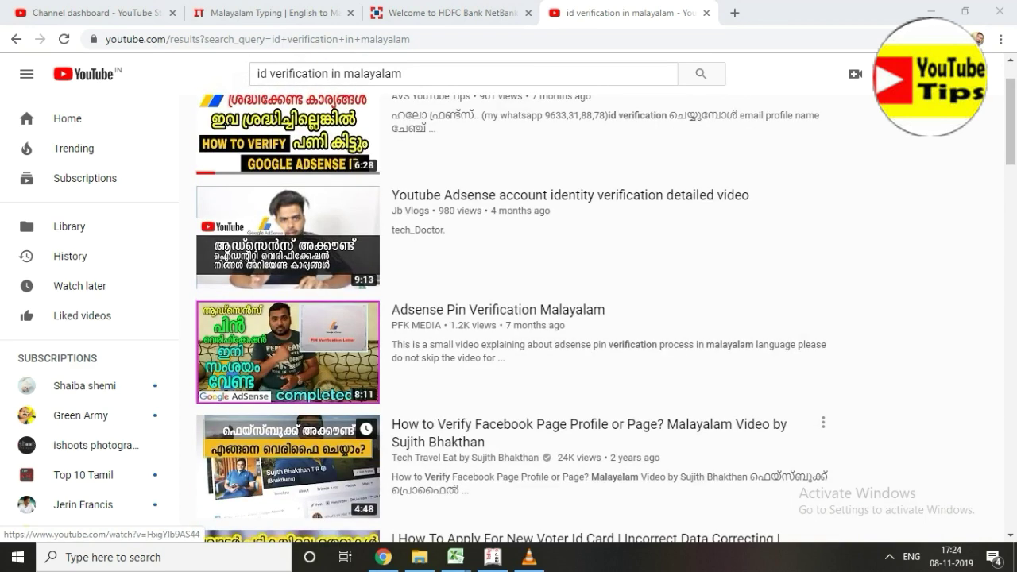
scroll(287, 318, down, 3)
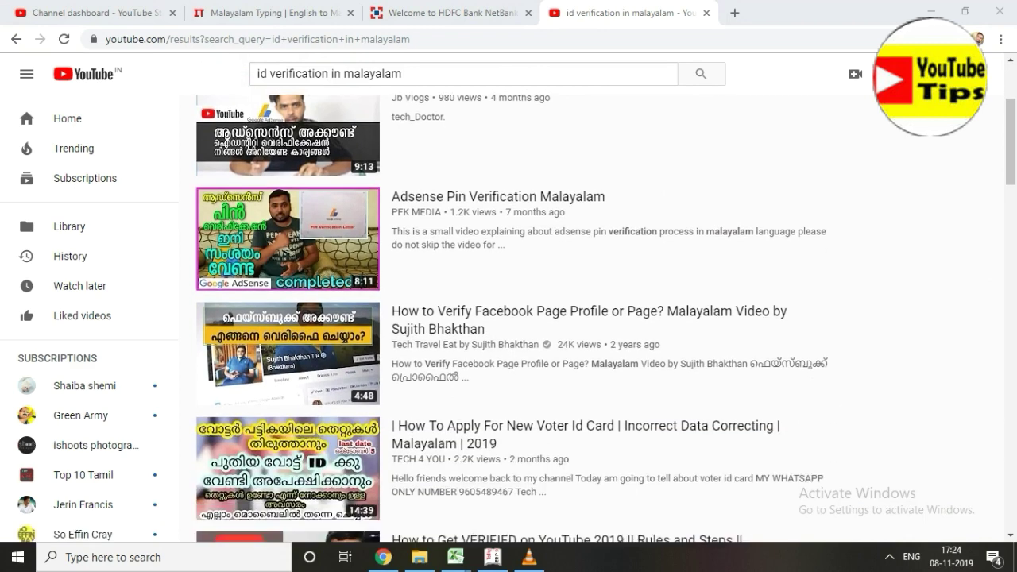
scroll(288, 318, up, 1)
scroll(288, 318, down, 1)
scroll(288, 318, up, 4)
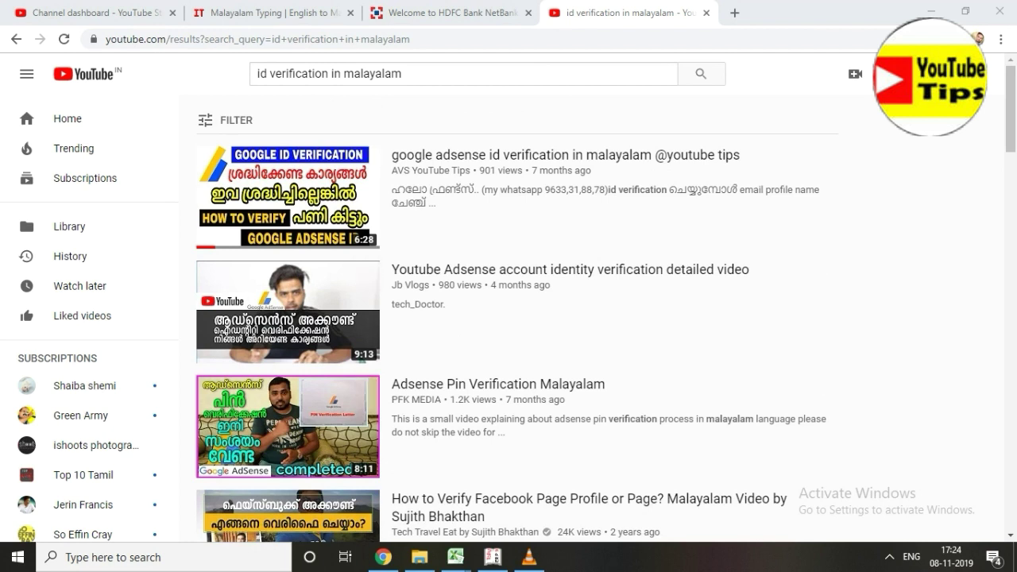
mouse_move(288, 197)
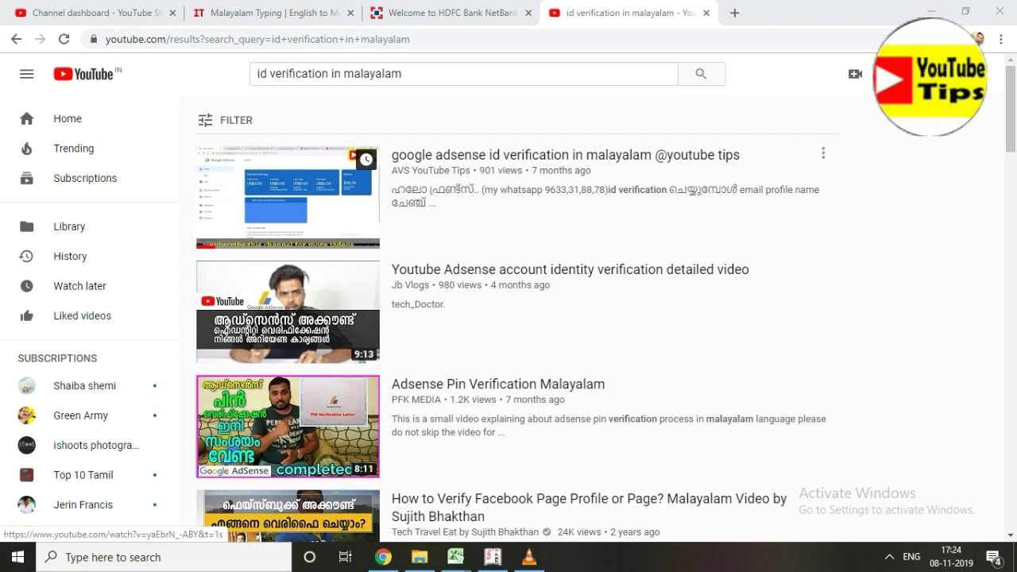
click(287, 197)
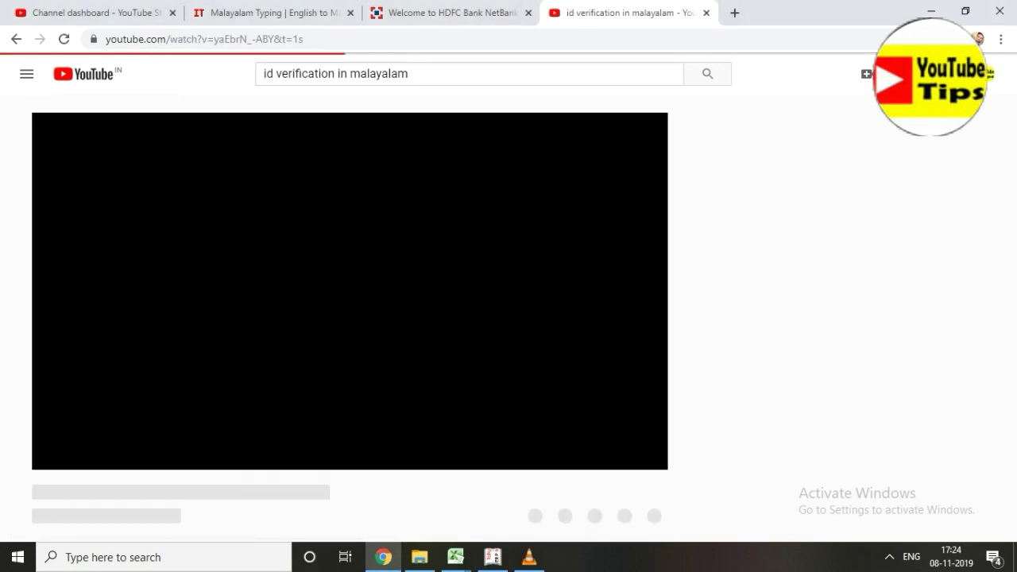
Pause the video at 0:11 and scroll through the comments.
scroll(347, 318, down, 2)
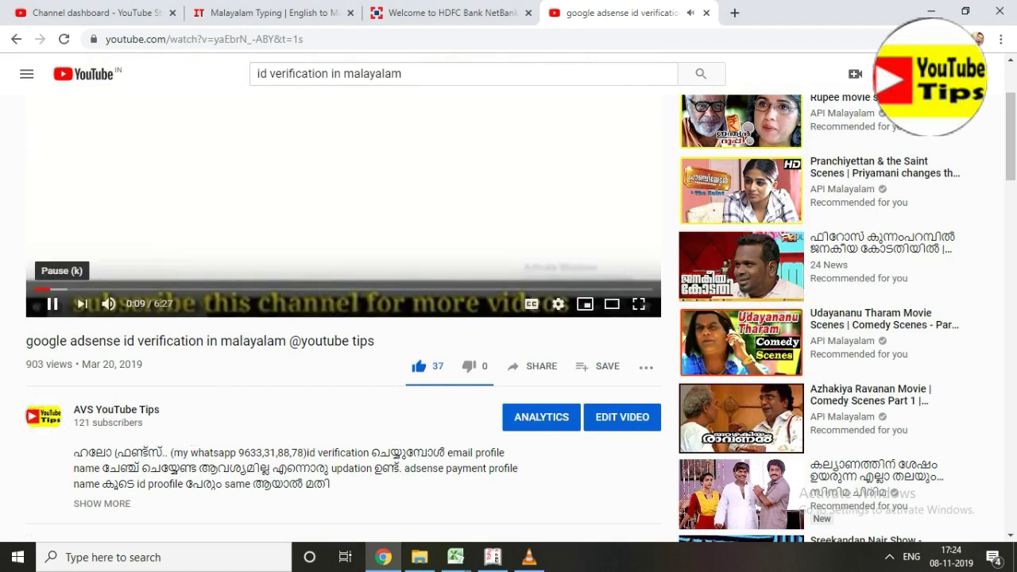
click(53, 304)
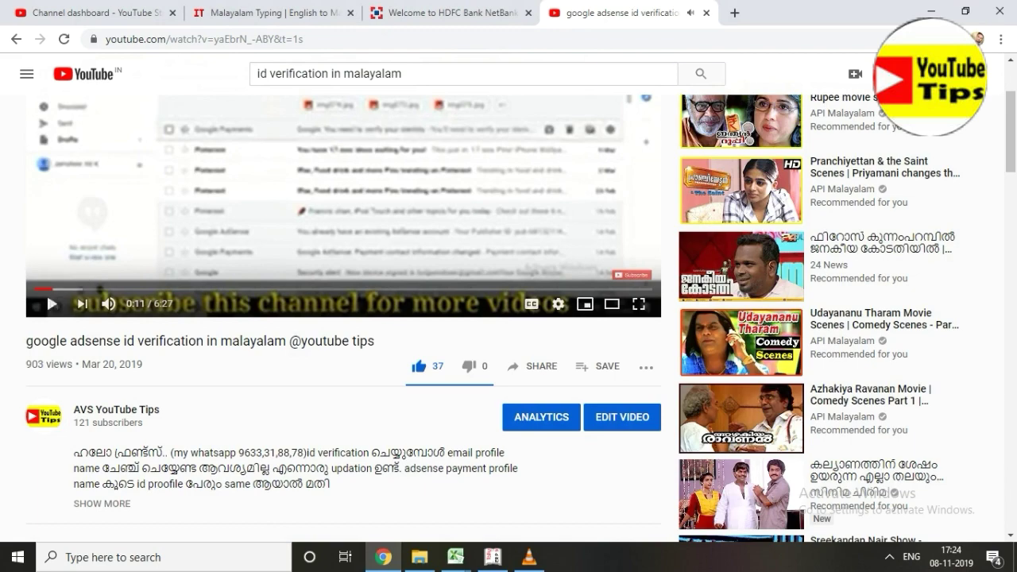
scroll(509, 318, down, 20)
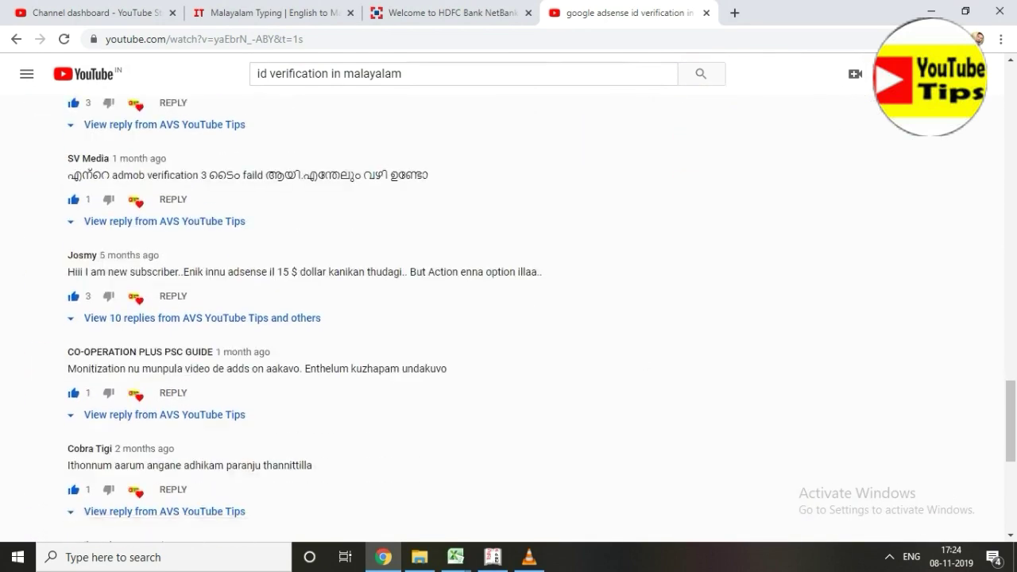
scroll(347, 539, down, 4)
scroll(346, 539, up, 2)
scroll(347, 539, down, 3)
scroll(346, 539, up, 1)
scroll(347, 539, down, 7)
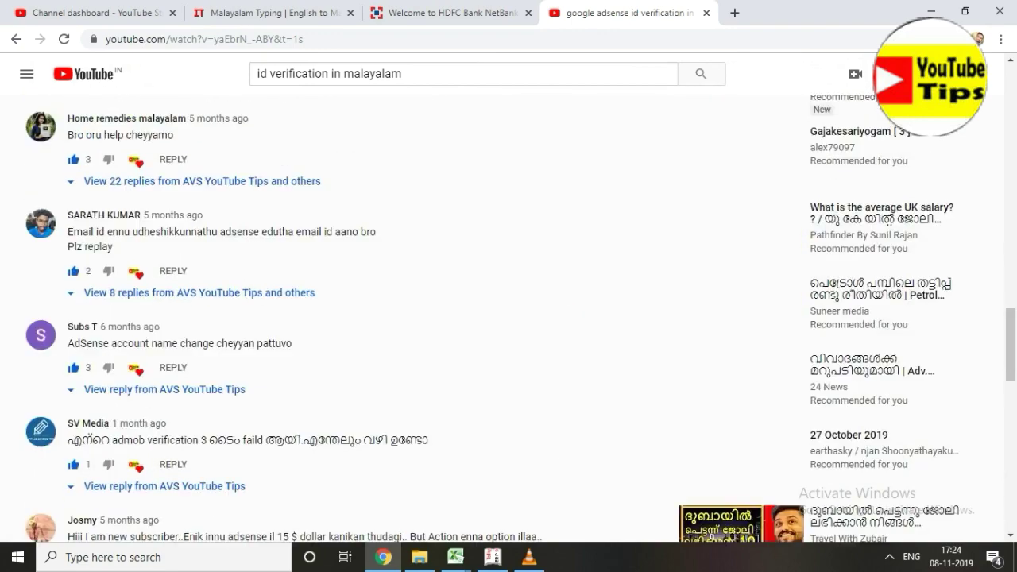
scroll(347, 539, up, 15)
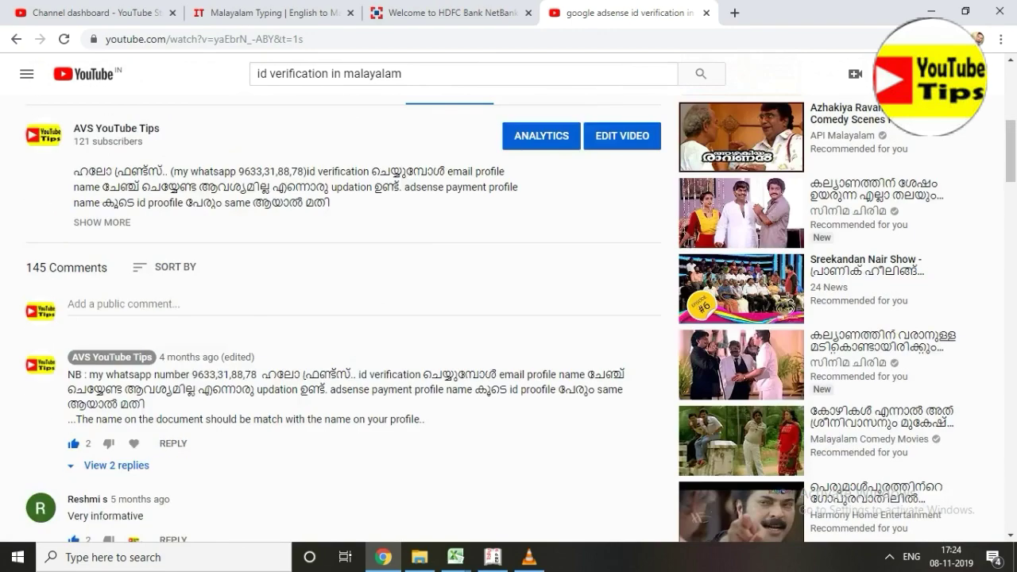
scroll(343, 318, up, 3)
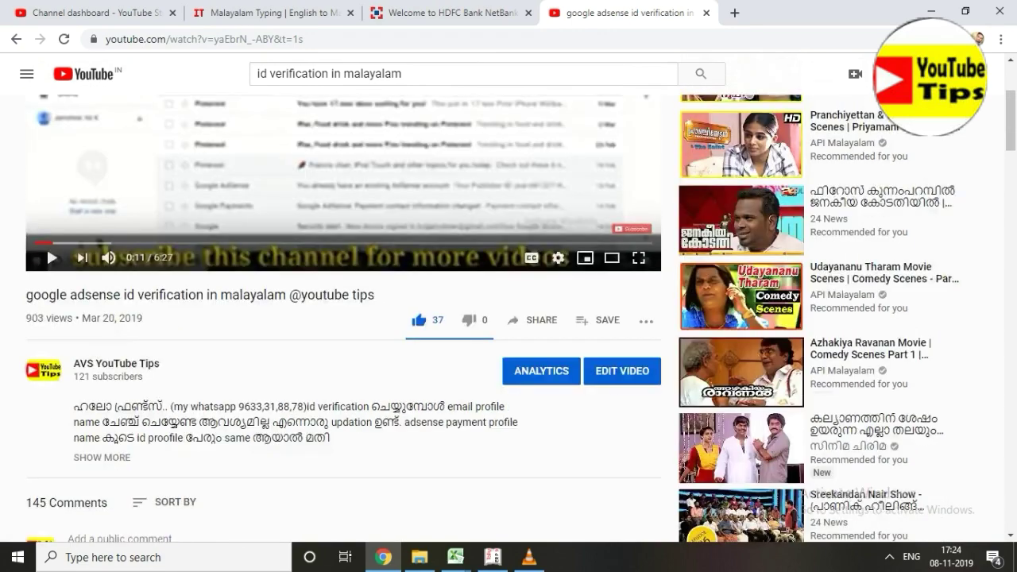
scroll(344, 317, up, 3)
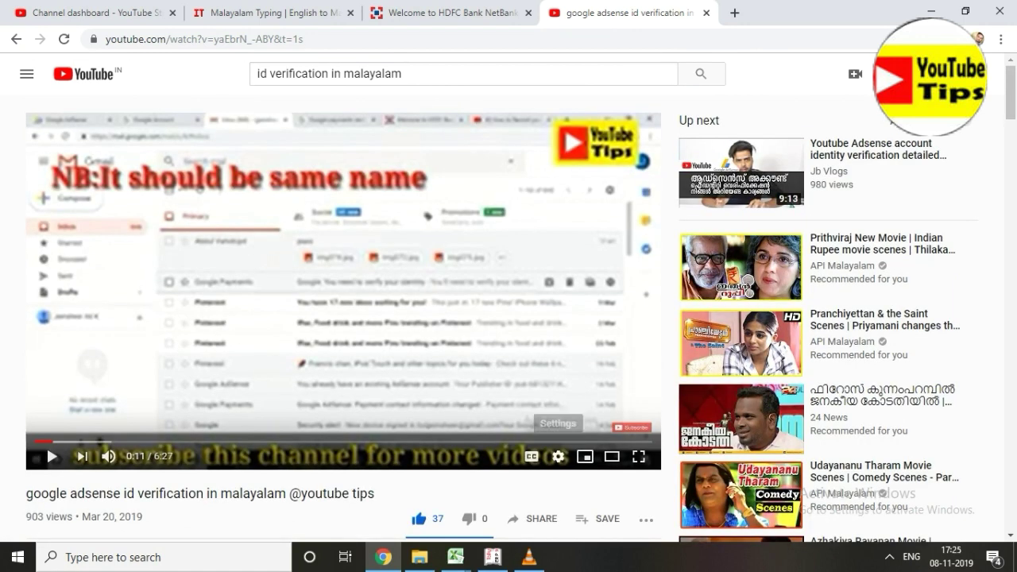
Glance at the playback settings menu, then switch to YouTube Studio from the account menu.
click(558, 456)
click(52, 456)
scroll(52, 456, down, 1)
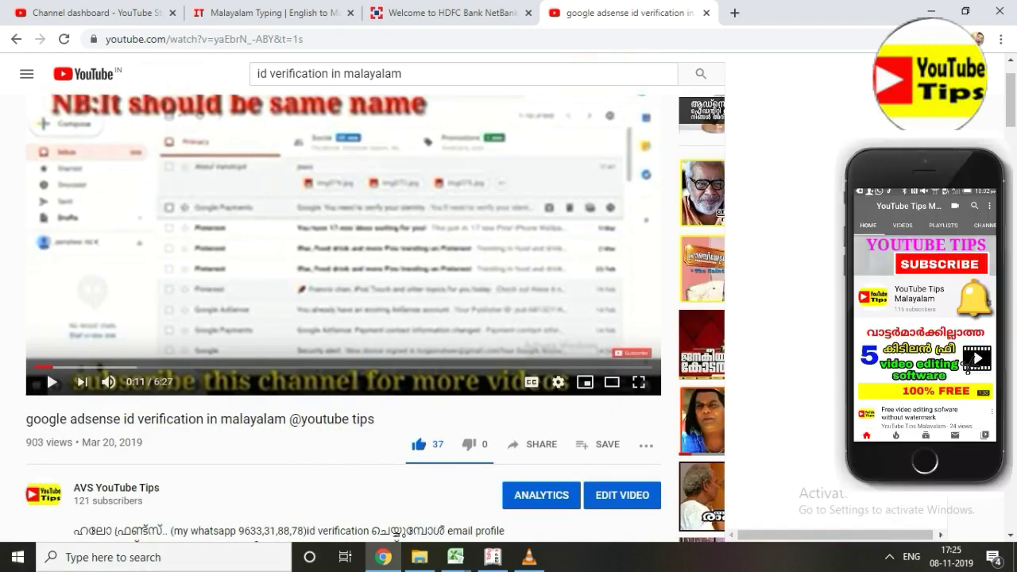
click(978, 39)
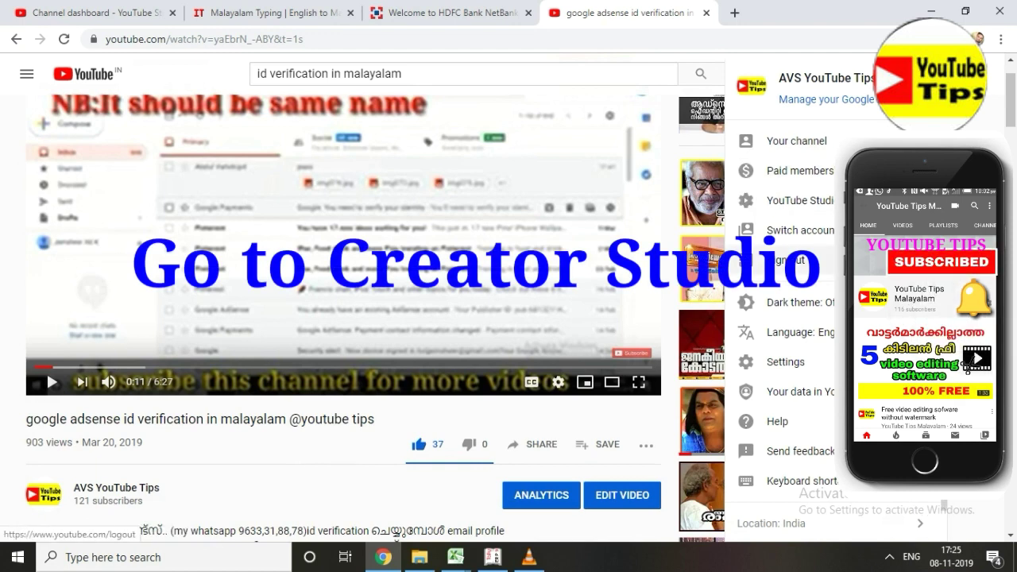
click(791, 201)
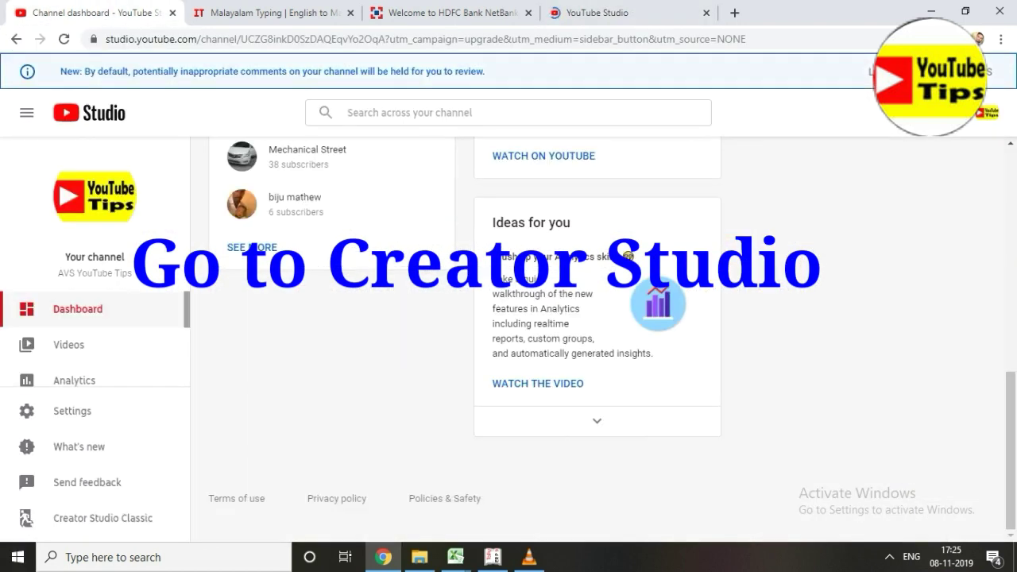
Close the extra fourth YouTube Studio tab, returning to the original channel dashboard.
scroll(597, 333, up, 2)
scroll(596, 334, down, 2)
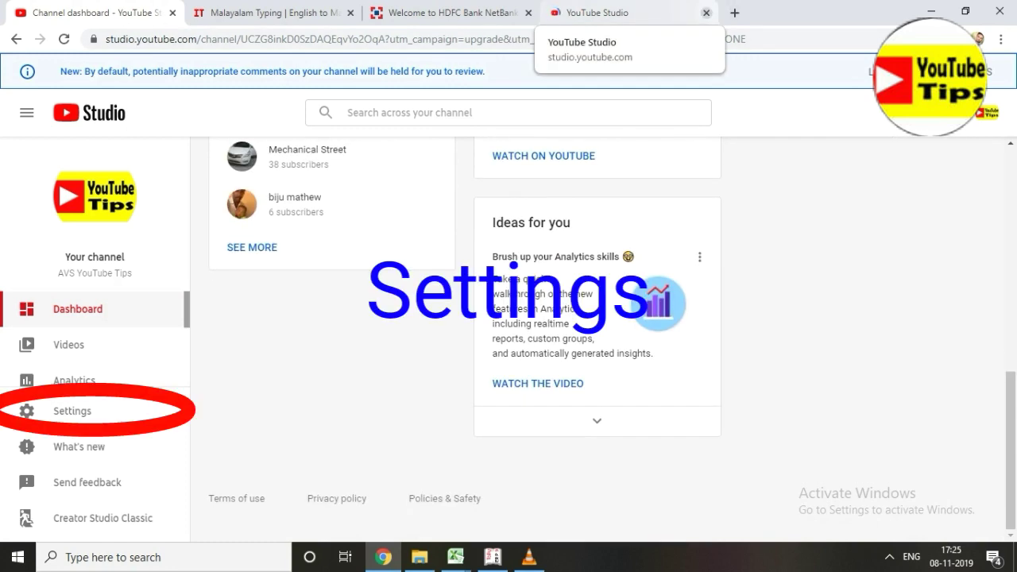
click(706, 13)
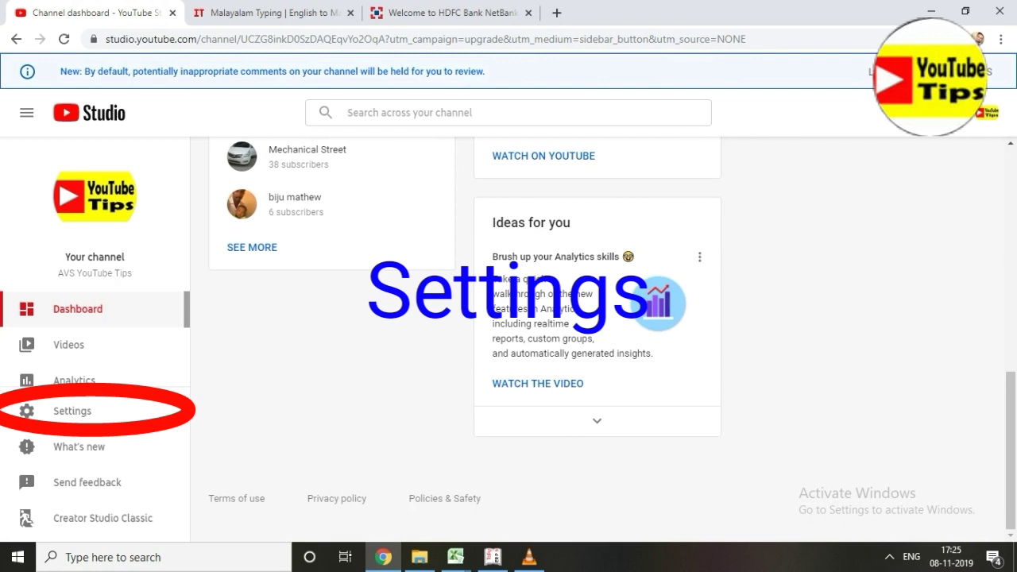
scroll(95, 357, down, 3)
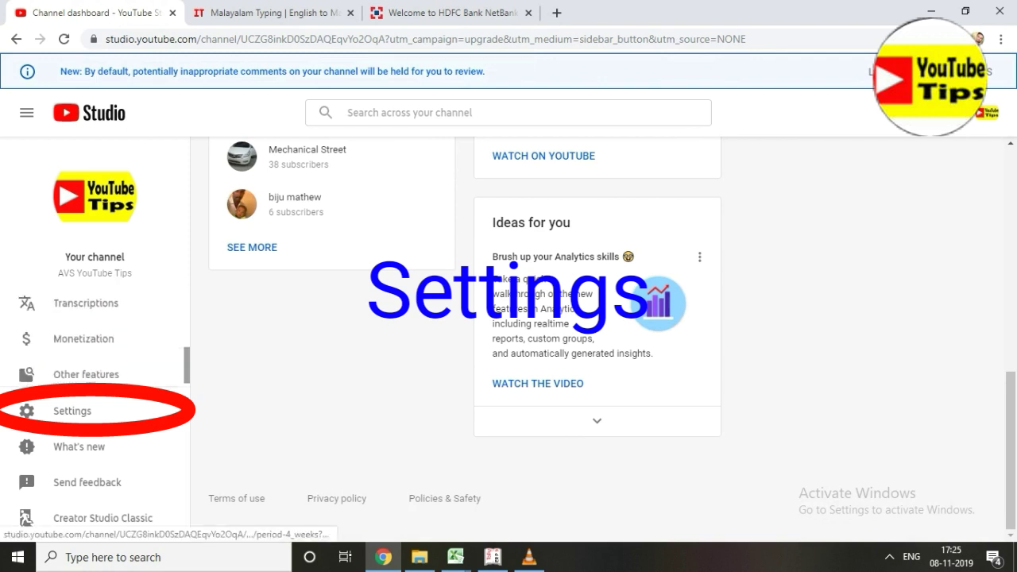
scroll(461, 334, up, 2)
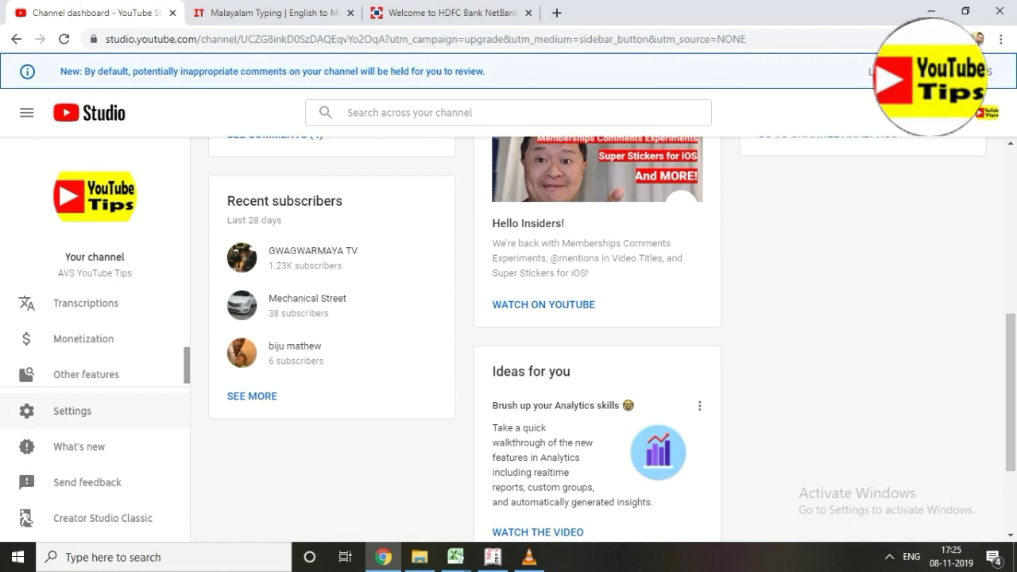
Open Studio Settings from the sidebar and show the Channel section's basic info.
click(71, 411)
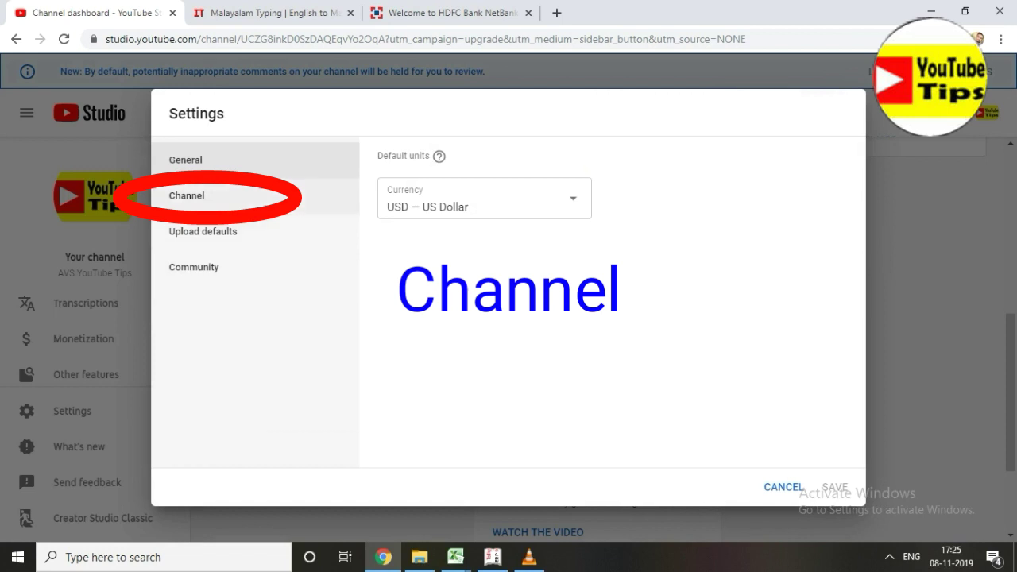
click(187, 195)
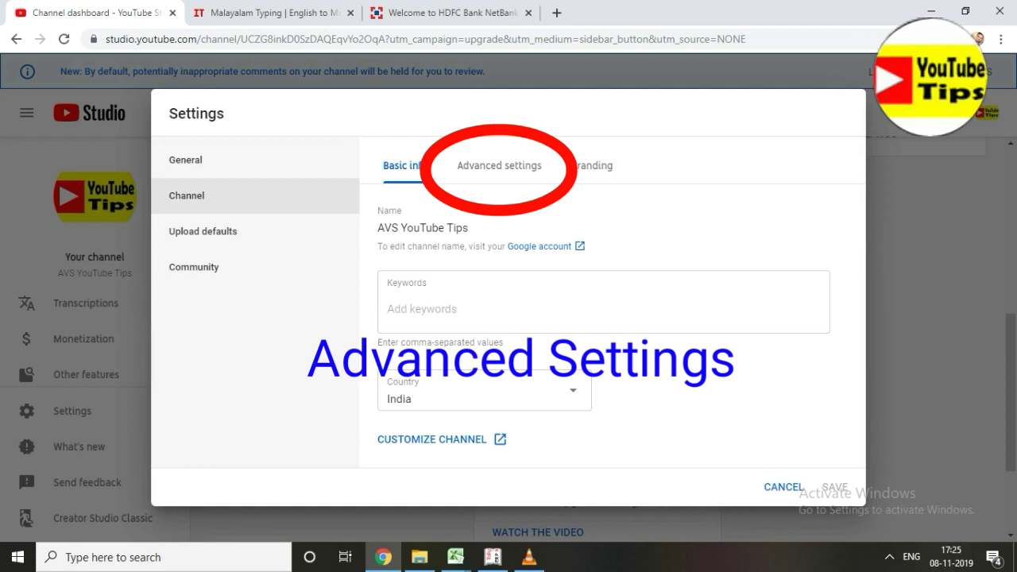
Untick 'Display the number of people subscribed to my channel' in Advanced settings, save, and open a new tab.
click(506, 166)
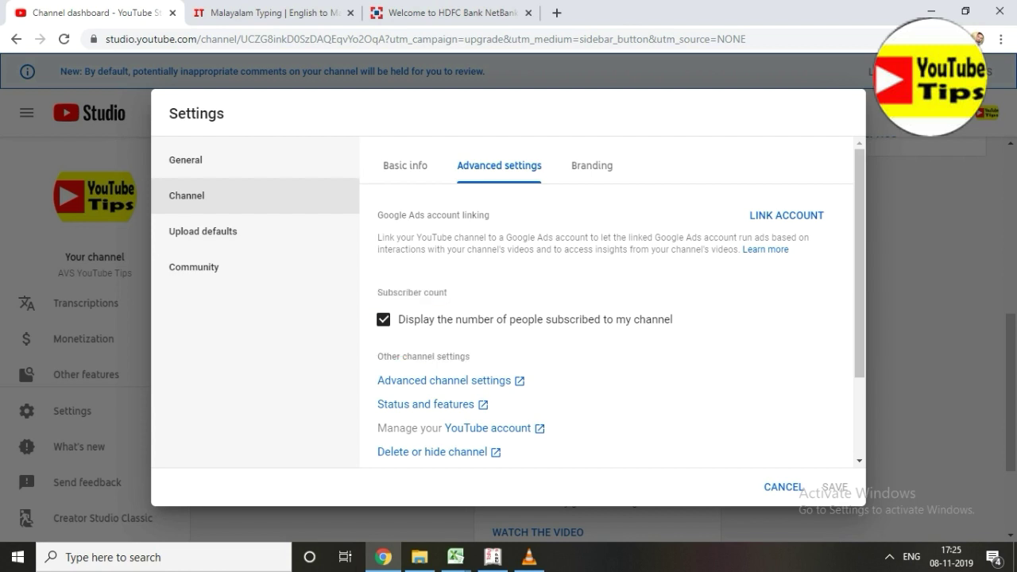
click(384, 319)
click(835, 486)
click(556, 13)
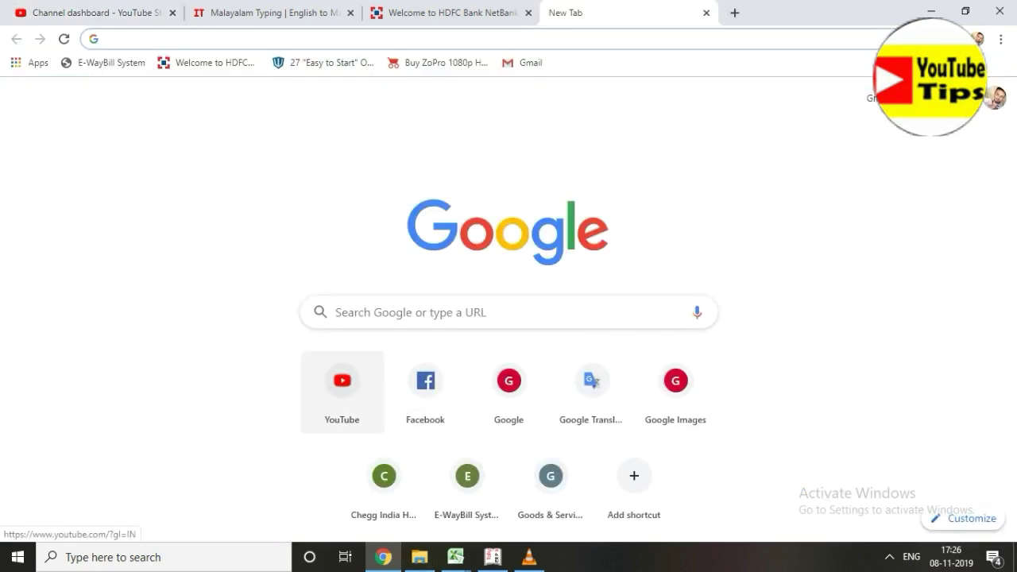
Search YouTube again for 'id verification in malayalam' and open the AdSense ID verification video.
click(344, 381)
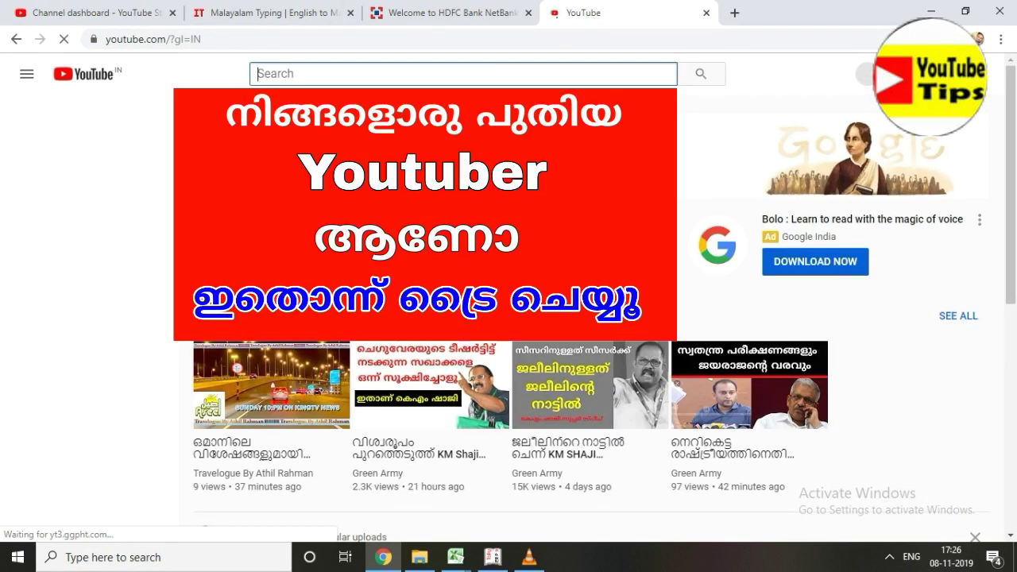
text(d )
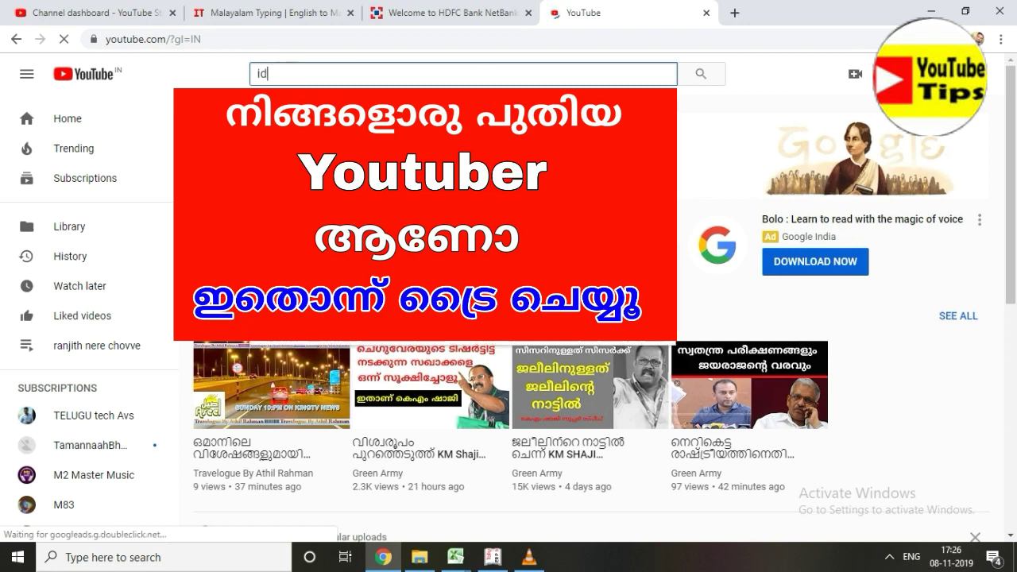
text(ver)
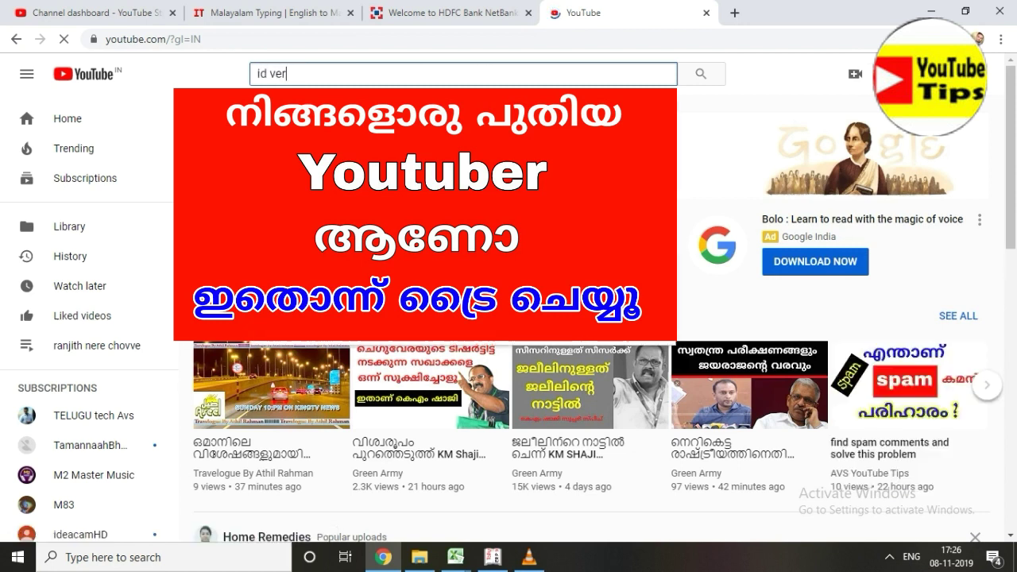
text(ification)
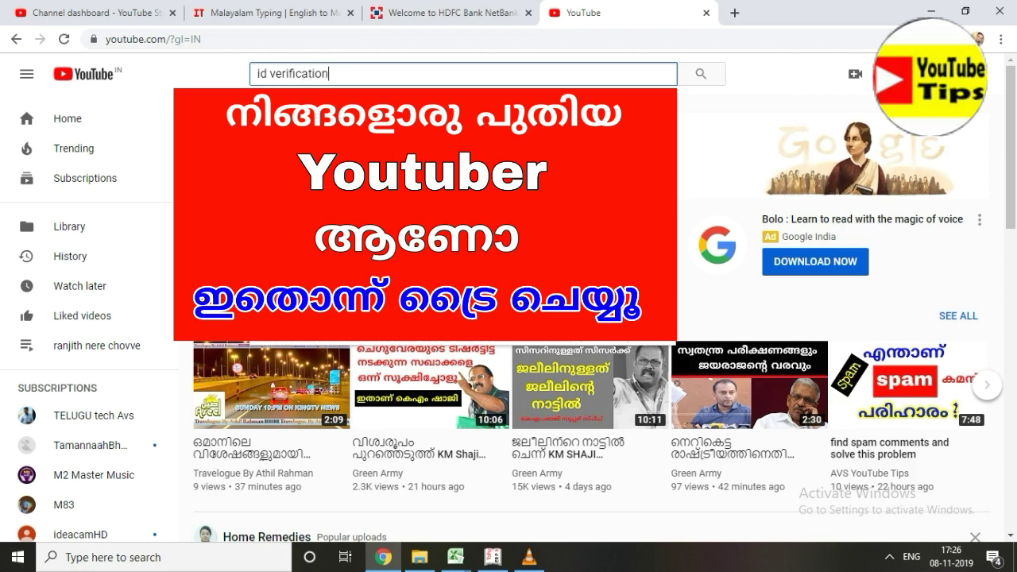
text( inm)
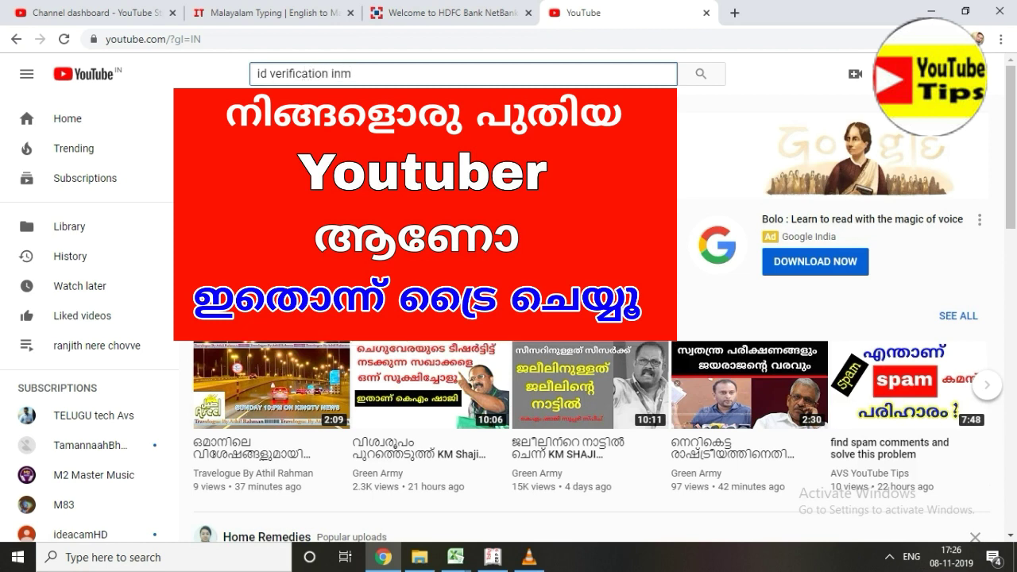
key(BackSpace)
text(malayalam)
key(Return)
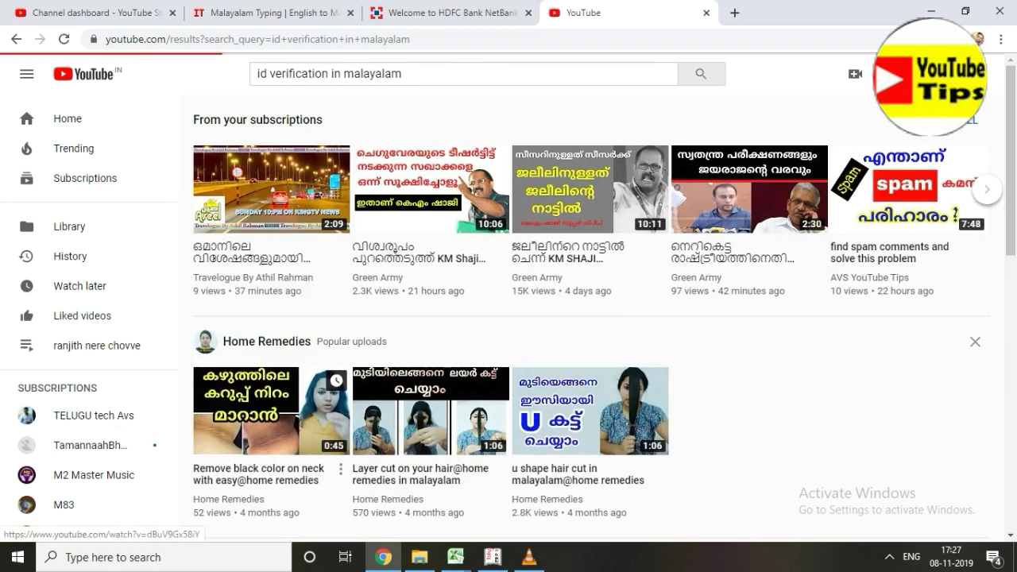
mouse_move(288, 197)
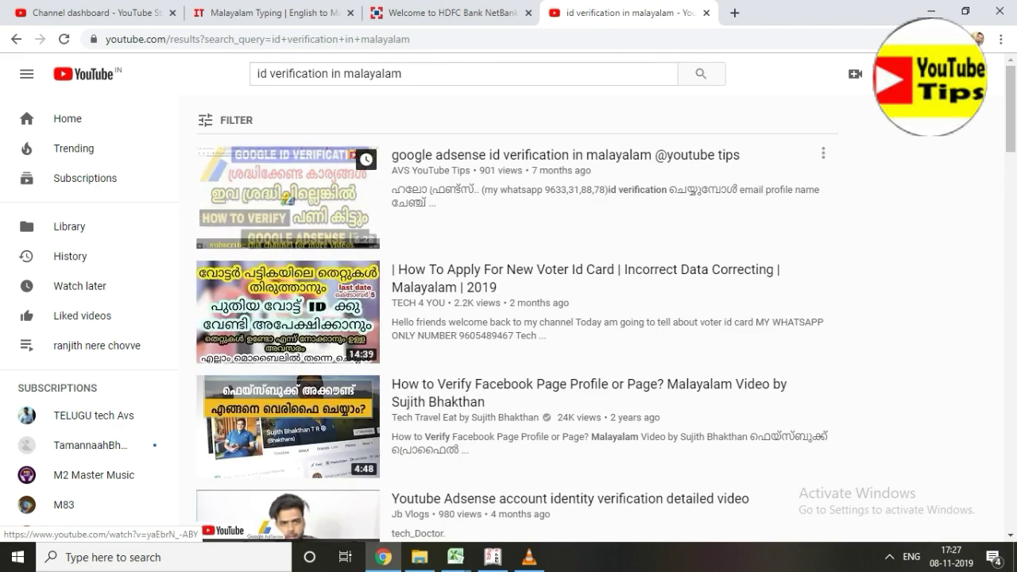
click(288, 197)
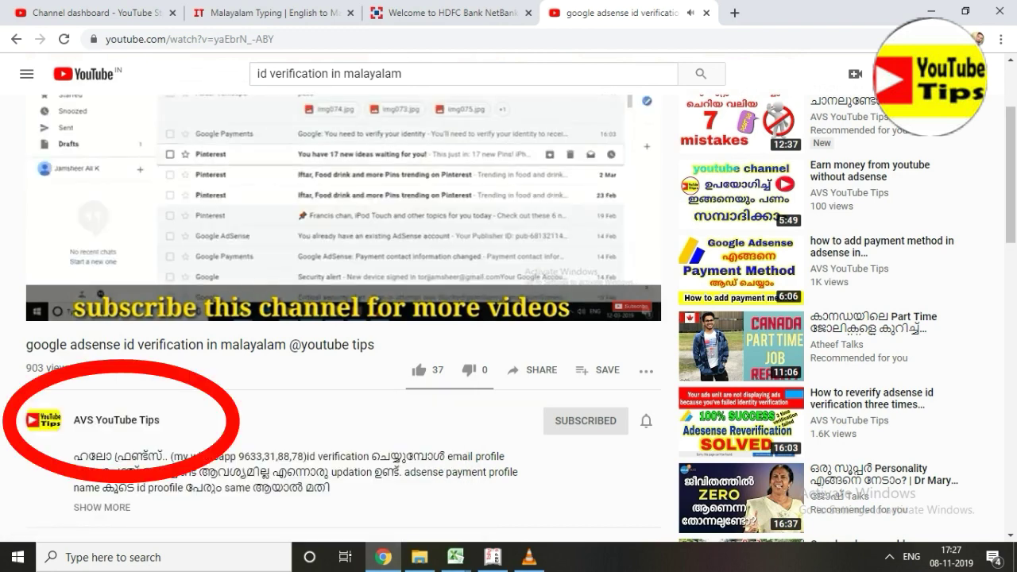
Unsubscribe from AVS YouTube Tips and pause the video at 0:25.
scroll(508, 318, up, 1)
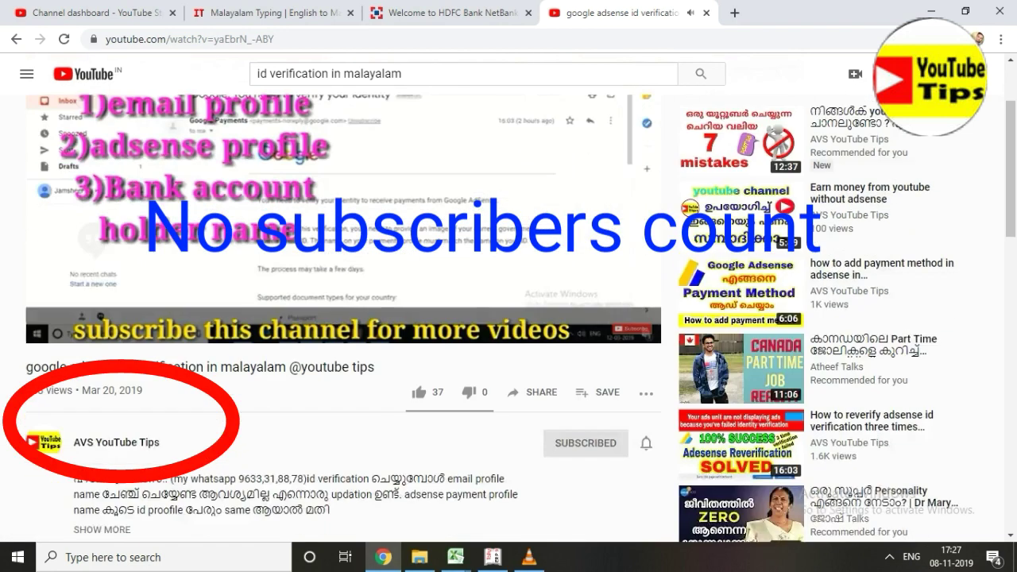
scroll(509, 318, down, 2)
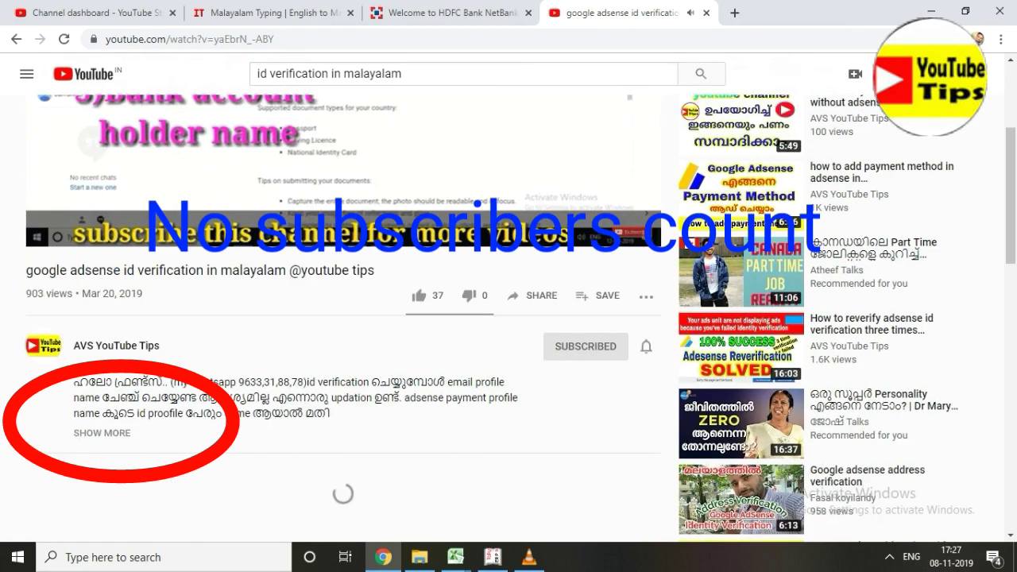
scroll(508, 318, up, 2)
click(586, 420)
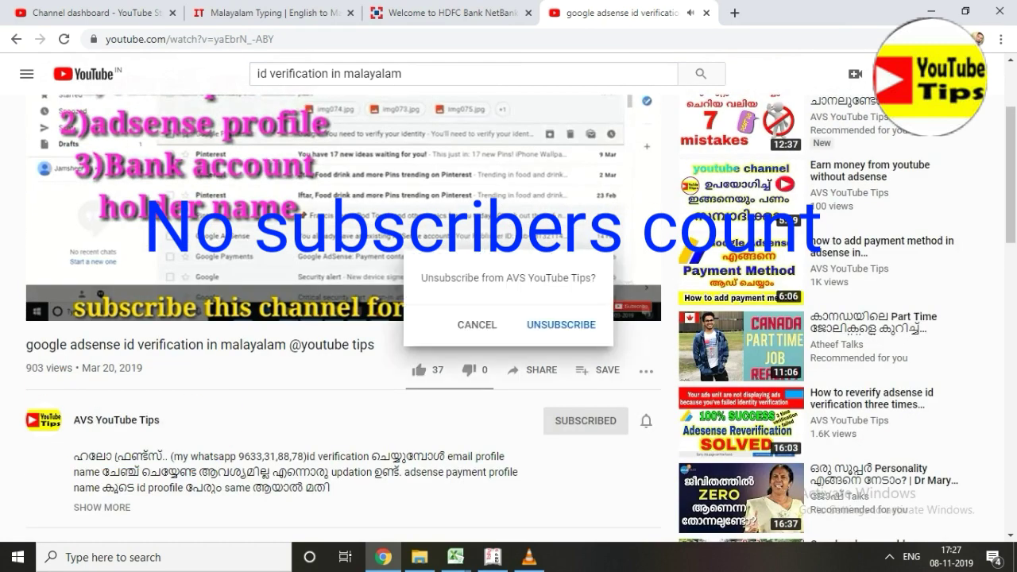
click(561, 325)
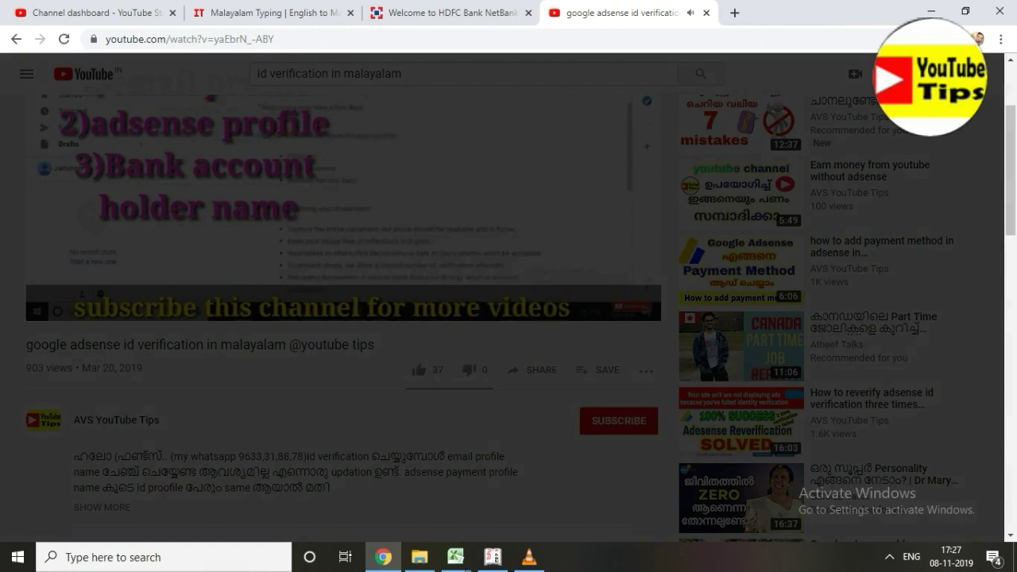
scroll(341, 318, down, 1)
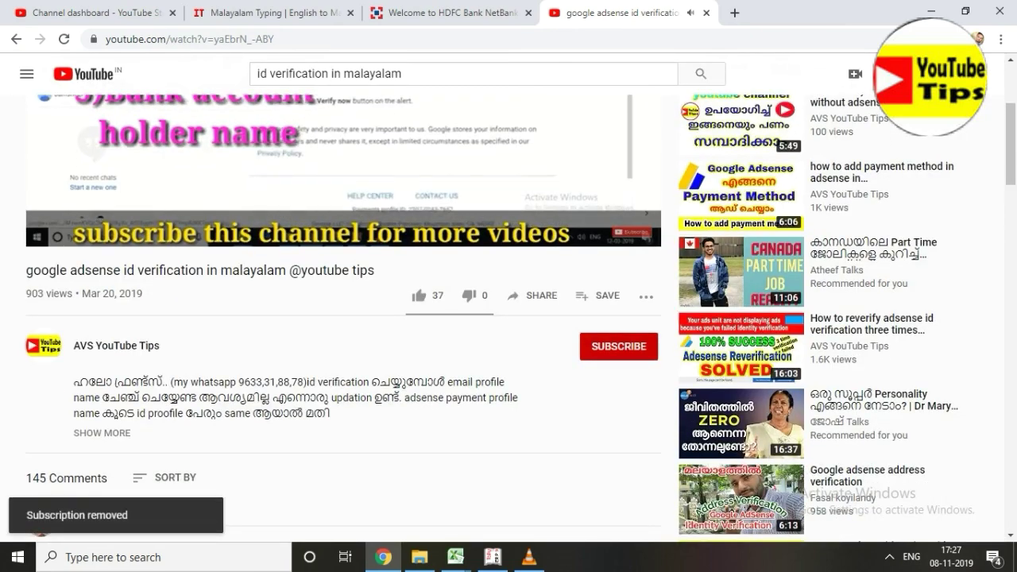
click(51, 231)
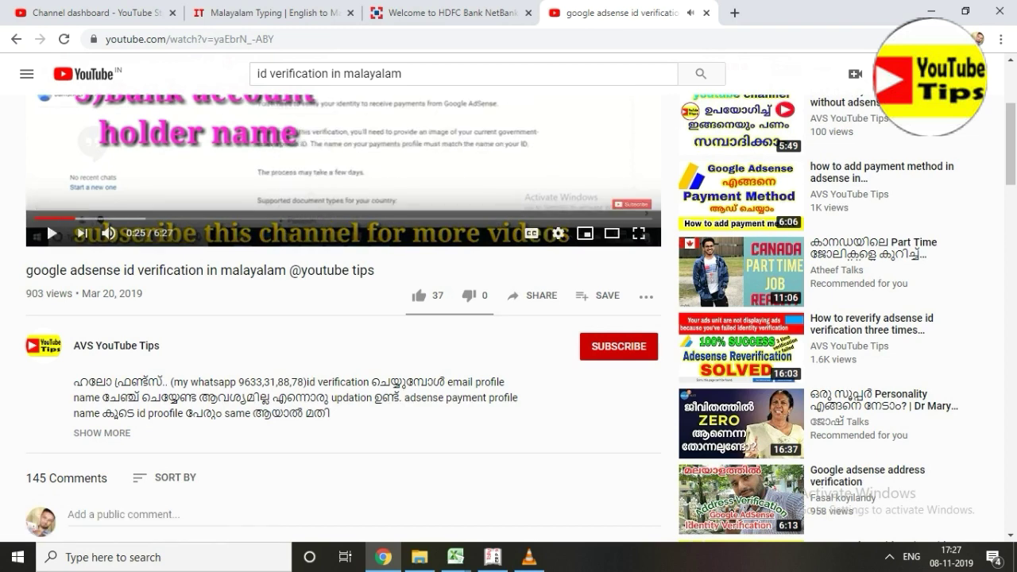
Scroll the comments, then open the recommended 'How to reverify adsense id verification three times failed' video.
scroll(46, 221, down, 4)
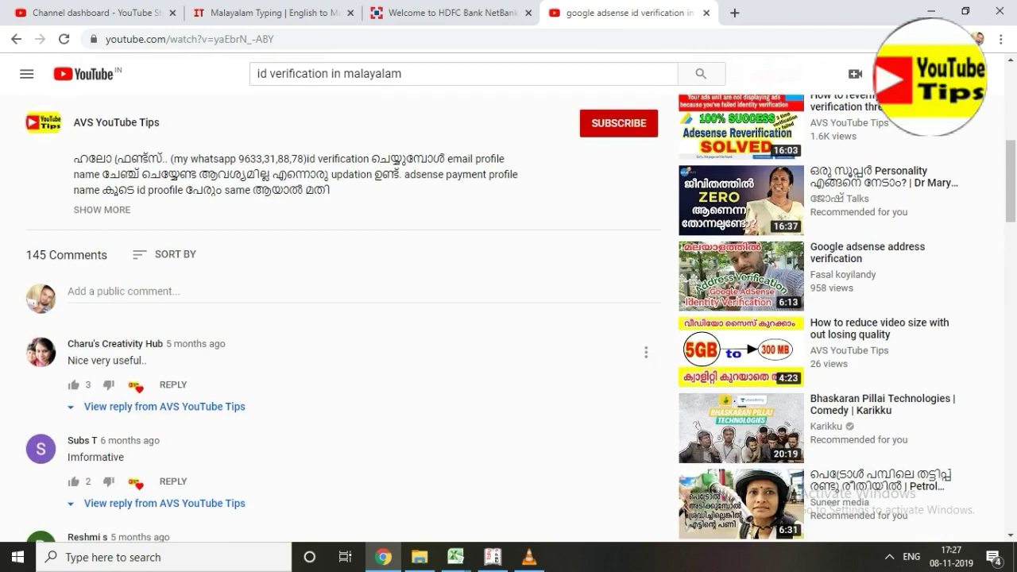
scroll(342, 318, down, 2)
scroll(342, 318, up, 4)
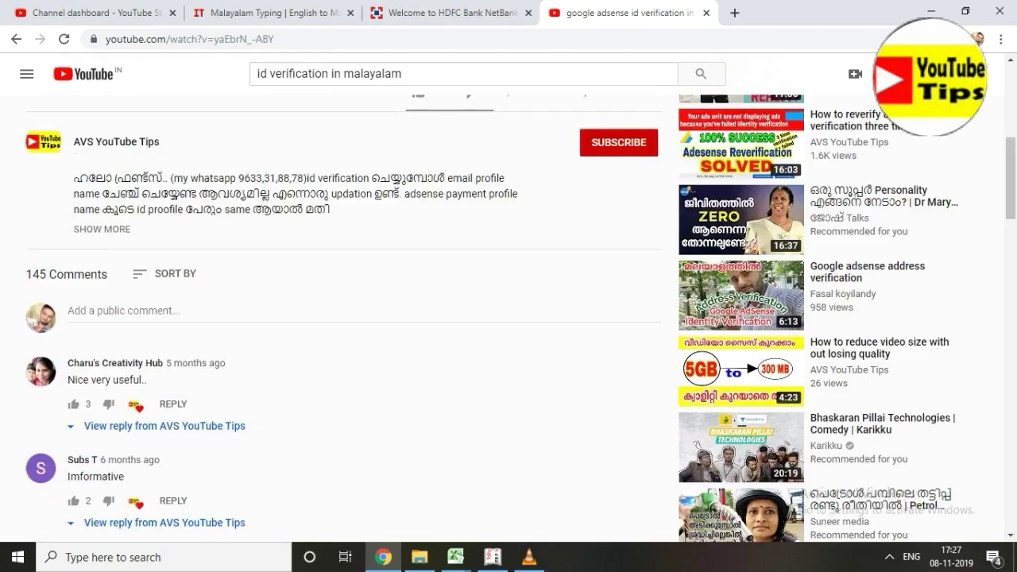
scroll(341, 318, up, 4)
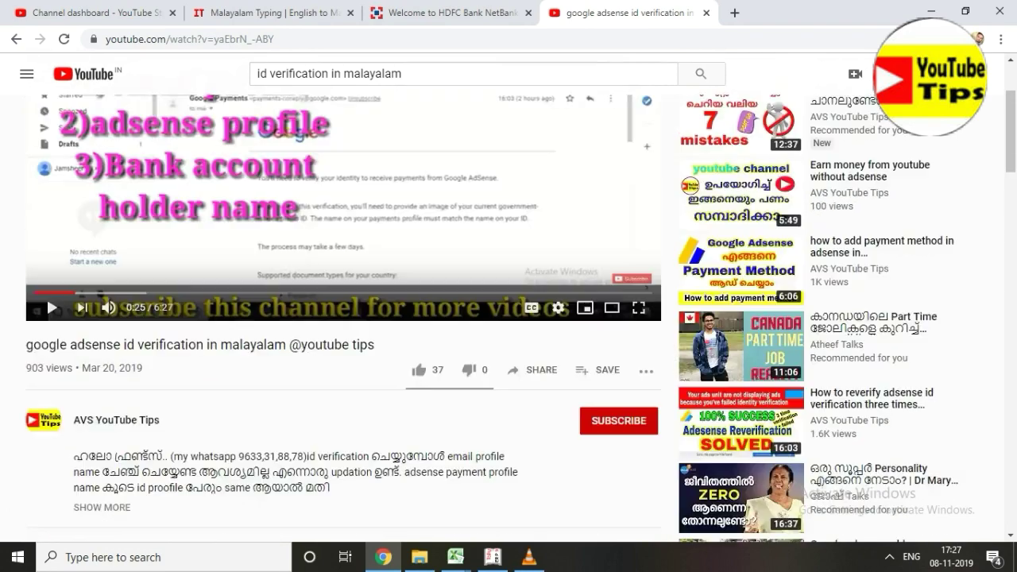
scroll(342, 318, down, 5)
scroll(342, 318, down, 2)
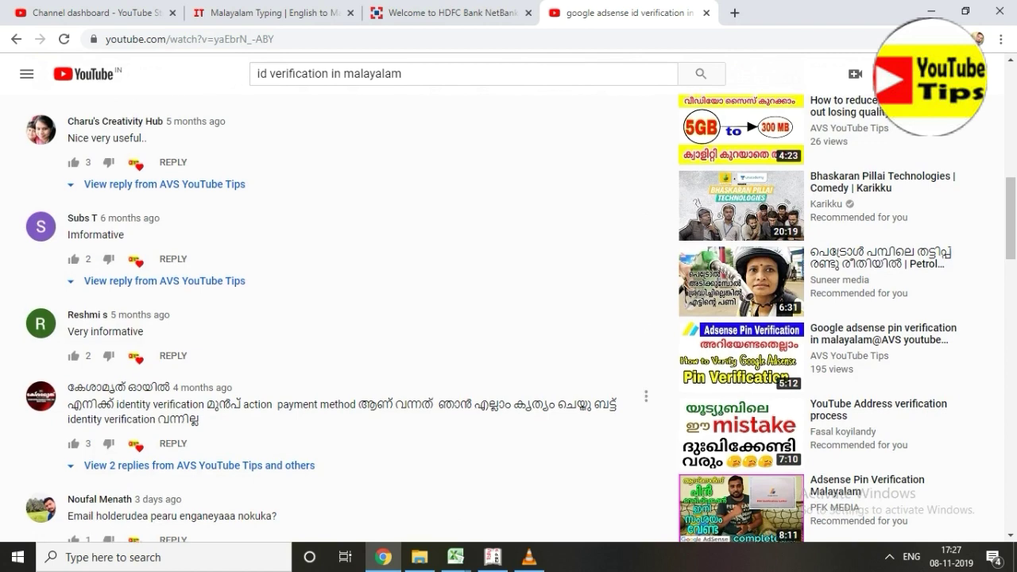
scroll(341, 318, up, 5)
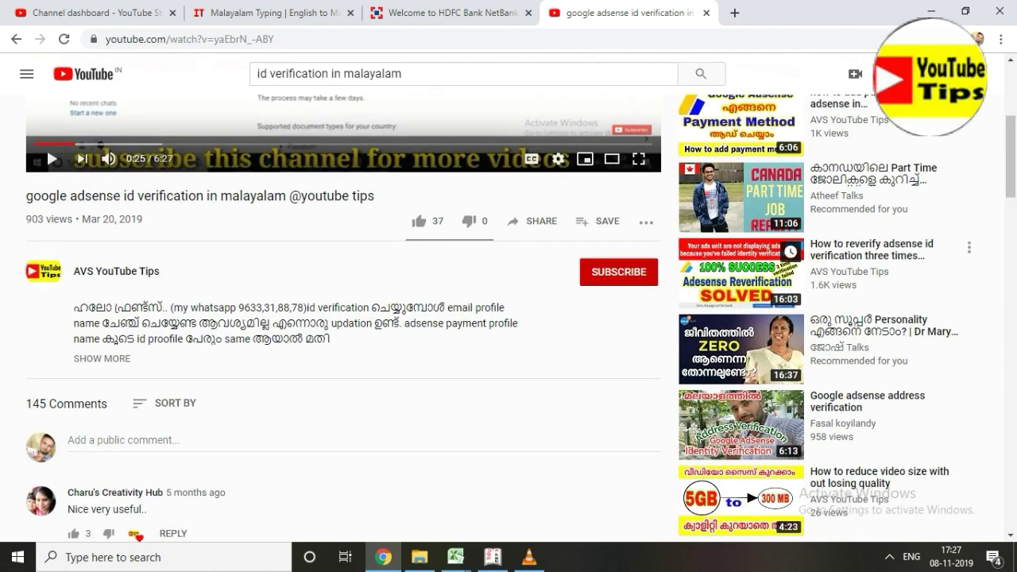
click(81, 158)
Scroll the reverify AdSense video's page down to the comments, then bring VLC media player to the front.
scroll(323, 188, down, 1)
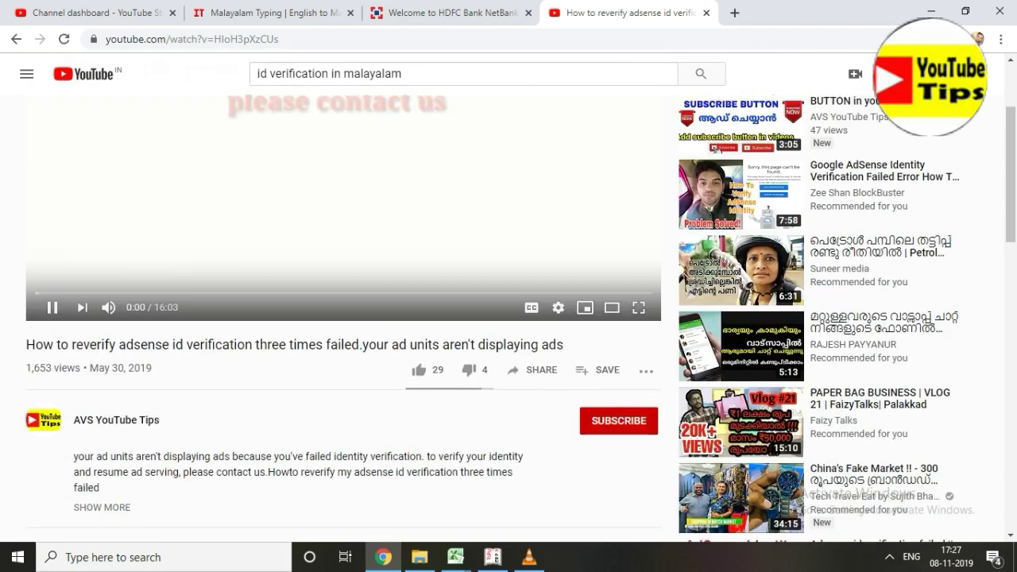
scroll(342, 318, down, 1)
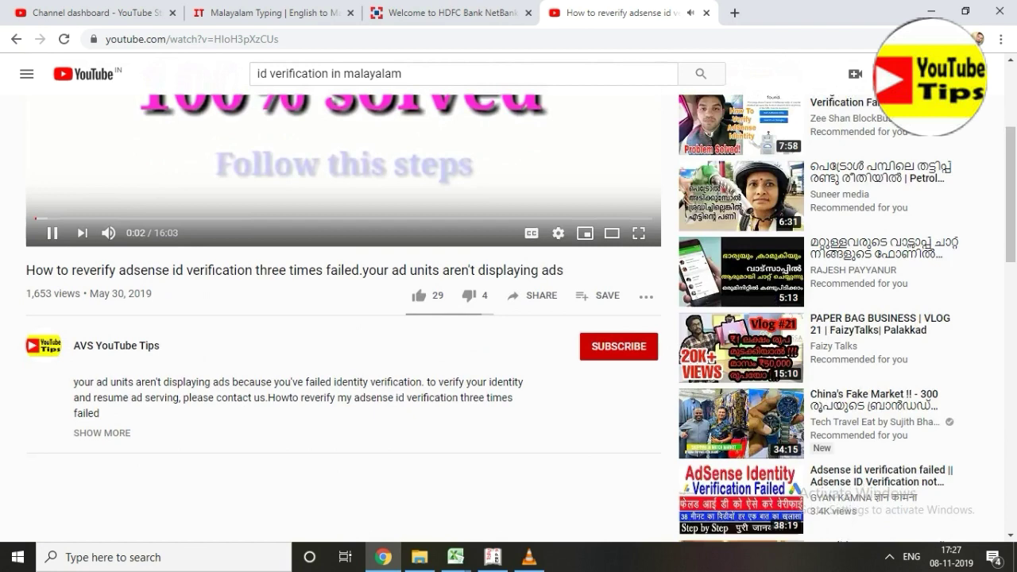
scroll(341, 318, down, 2)
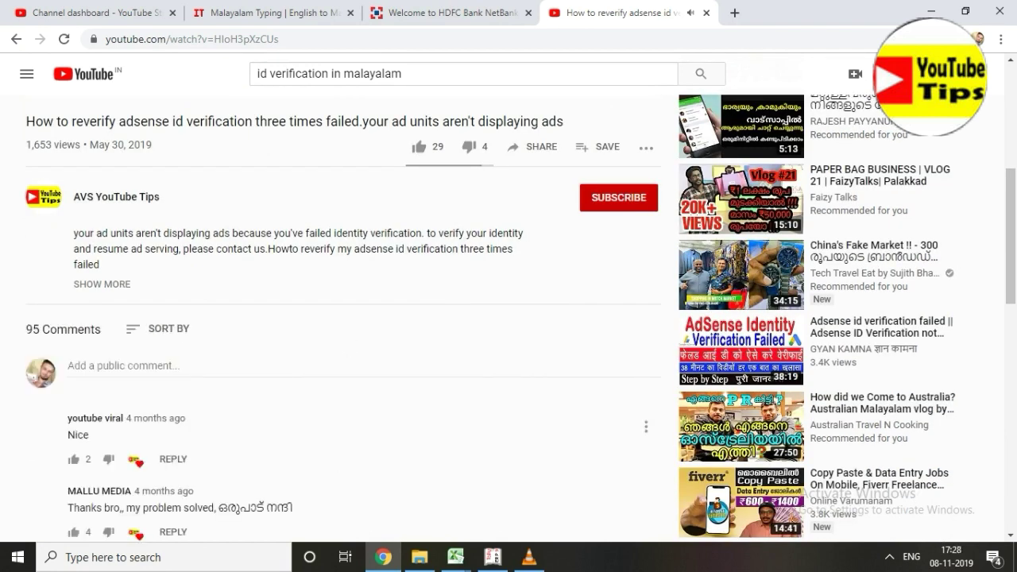
scroll(342, 318, up, 1)
click(529, 558)
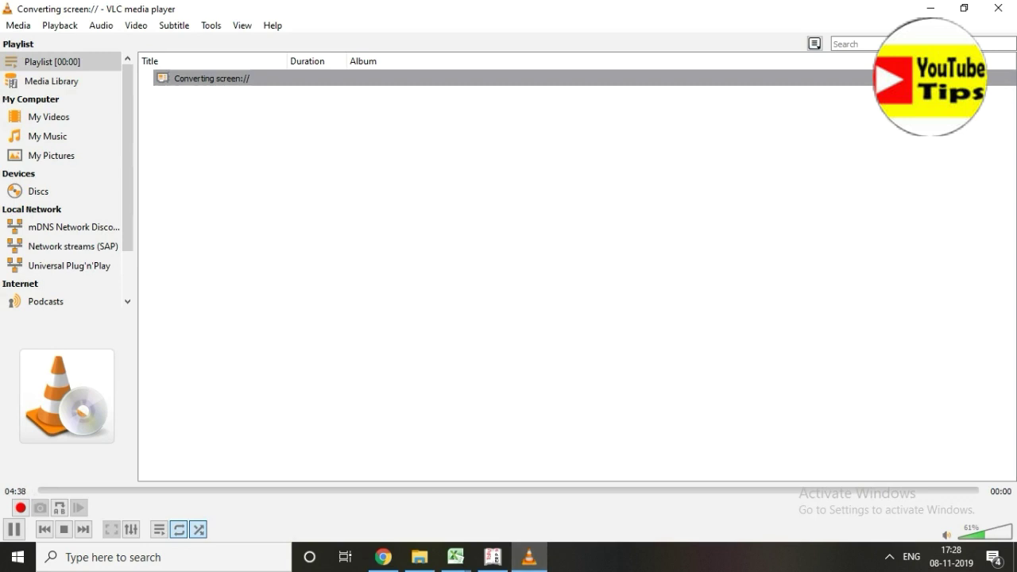